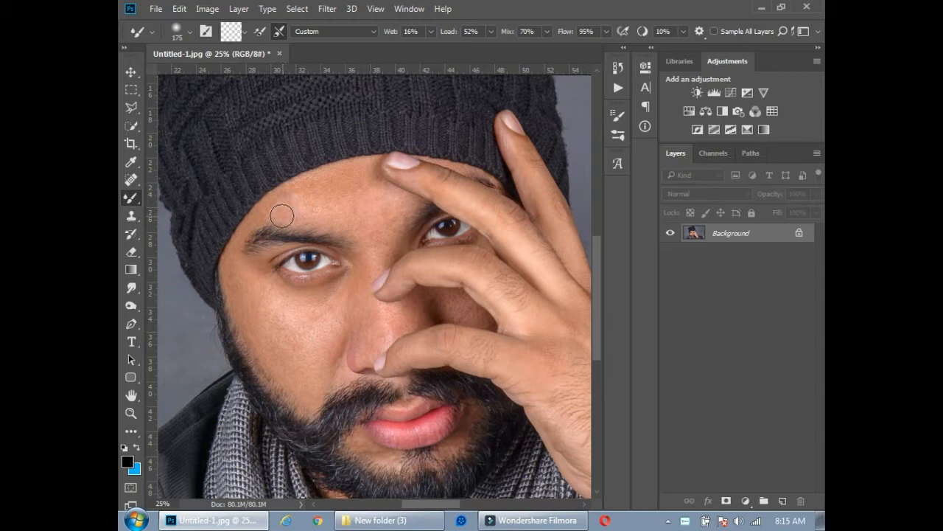
Smooth the forehead skin between the cap and the eyebrows with the Mixer Brush, reducing the brush size to 100
{"action": "mouse_move", "coordinate": [292, 212]}
{"action": "left_mouse_down"}
{"action": "mouse_move", "coordinate": [314, 183]}
{"action": "mouse_move", "coordinate": [361, 170]}
{"action": "mouse_move", "coordinate": [327, 215]}
{"action": "mouse_move", "coordinate": [284, 214]}
{"action": "mouse_move", "coordinate": [284, 201]}
{"action": "mouse_move", "coordinate": [353, 172]}
{"action": "mouse_move", "coordinate": [331, 195]}
{"action": "mouse_move", "coordinate": [349, 213]}
{"action": "mouse_move", "coordinate": [335, 219]}
{"action": "mouse_move", "coordinate": [350, 222]}
{"action": "mouse_move", "coordinate": [280, 211]}
{"action": "mouse_move", "coordinate": [378, 216]}
{"action": "mouse_move", "coordinate": [364, 207]}
{"action": "mouse_move", "coordinate": [372, 190]}
{"action": "mouse_move", "coordinate": [401, 200]}
{"action": "mouse_move", "coordinate": [387, 201]}
{"action": "mouse_move", "coordinate": [393, 211]}
{"action": "mouse_move", "coordinate": [377, 222]}
{"action": "mouse_move", "coordinate": [389, 221]}
{"action": "mouse_move", "coordinate": [382, 230]}
{"action": "mouse_move", "coordinate": [394, 216]}
{"action": "mouse_move", "coordinate": [384, 240]}
{"action": "mouse_move", "coordinate": [391, 233]}
{"action": "mouse_move", "coordinate": [357, 234]}
{"action": "mouse_move", "coordinate": [373, 238]}
{"action": "mouse_move", "coordinate": [353, 221]}
{"action": "mouse_move", "coordinate": [386, 185]}
{"action": "mouse_move", "coordinate": [365, 234]}
{"action": "left_mouse_up"}
{"action": "key", "text": "bracketleft"}
{"action": "key", "text": "bracketleft"}
{"action": "key", "text": "bracketleft"}
{"action": "left_click_drag", "start_coordinate": [395, 193], "coordinate": [380, 180]}
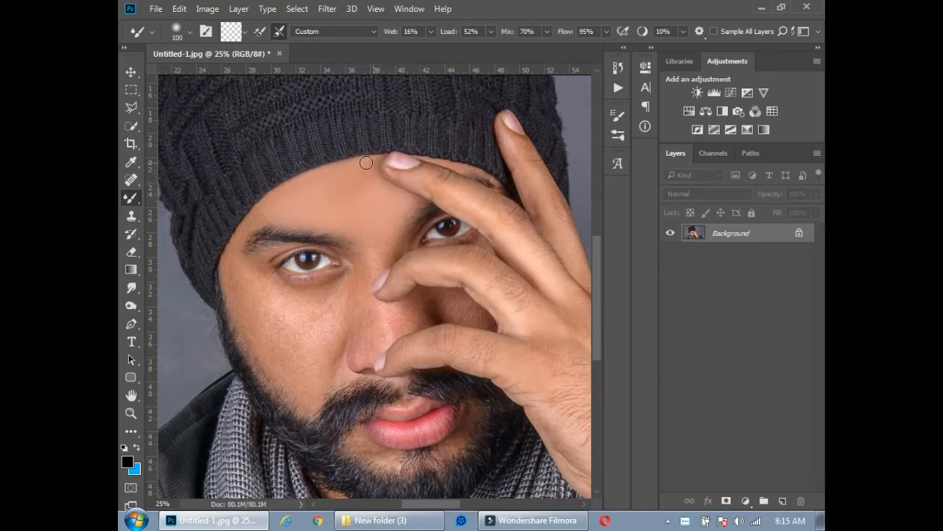
{"action": "mouse_move", "coordinate": [349, 172]}
{"action": "left_mouse_down"}
{"action": "mouse_move", "coordinate": [257, 198]}
{"action": "mouse_move", "coordinate": [274, 199]}
{"action": "mouse_move", "coordinate": [228, 227]}
{"action": "mouse_move", "coordinate": [257, 217]}
{"action": "mouse_move", "coordinate": [255, 233]}
{"action": "mouse_move", "coordinate": [239, 239]}
{"action": "mouse_move", "coordinate": [263, 253]}
{"action": "left_mouse_up"}
{"action": "key", "text": "ctrl+plus"}
{"action": "left_click_drag", "start_coordinate": [324, 175], "coordinate": [364, 131]}
{"action": "mouse_move", "coordinate": [283, 134]}
{"action": "left_mouse_down"}
{"action": "mouse_move", "coordinate": [300, 116]}
{"action": "mouse_move", "coordinate": [285, 120]}
{"action": "mouse_move", "coordinate": [318, 100]}
{"action": "left_mouse_up"}
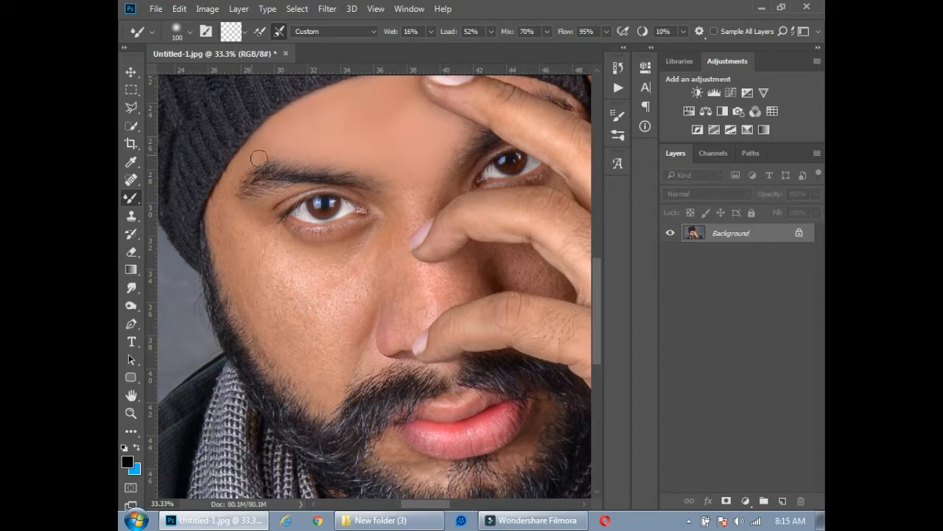
Smooth the temple, under-eye area and fully visible cheek with the Mixer Brush, ending at brush size 125
{"action": "left_click_drag", "start_coordinate": [249, 159], "coordinate": [224, 194]}
{"action": "key", "text": "bracketright"}
{"action": "left_click", "coordinate": [217, 202]}
{"action": "mouse_move", "coordinate": [216, 203]}
{"action": "left_mouse_down"}
{"action": "mouse_move", "coordinate": [216, 222]}
{"action": "mouse_move", "coordinate": [224, 197]}
{"action": "mouse_move", "coordinate": [215, 224]}
{"action": "mouse_move", "coordinate": [225, 255]}
{"action": "mouse_move", "coordinate": [242, 226]}
{"action": "mouse_move", "coordinate": [302, 253]}
{"action": "mouse_move", "coordinate": [374, 243]}
{"action": "mouse_move", "coordinate": [341, 257]}
{"action": "mouse_move", "coordinate": [280, 240]}
{"action": "mouse_move", "coordinate": [282, 255]}
{"action": "mouse_move", "coordinate": [261, 267]}
{"action": "mouse_move", "coordinate": [246, 251]}
{"action": "mouse_move", "coordinate": [280, 274]}
{"action": "mouse_move", "coordinate": [340, 275]}
{"action": "mouse_move", "coordinate": [328, 276]}
{"action": "mouse_move", "coordinate": [356, 258]}
{"action": "mouse_move", "coordinate": [324, 282]}
{"action": "mouse_move", "coordinate": [247, 261]}
{"action": "mouse_move", "coordinate": [233, 267]}
{"action": "mouse_move", "coordinate": [298, 371]}
{"action": "mouse_move", "coordinate": [326, 388]}
{"action": "mouse_move", "coordinate": [246, 303]}
{"action": "mouse_move", "coordinate": [232, 259]}
{"action": "mouse_move", "coordinate": [303, 324]}
{"action": "mouse_move", "coordinate": [261, 274]}
{"action": "mouse_move", "coordinate": [316, 314]}
{"action": "mouse_move", "coordinate": [353, 288]}
{"action": "mouse_move", "coordinate": [344, 307]}
{"action": "mouse_move", "coordinate": [351, 294]}
{"action": "mouse_move", "coordinate": [332, 308]}
{"action": "mouse_move", "coordinate": [349, 295]}
{"action": "mouse_move", "coordinate": [312, 291]}
{"action": "mouse_move", "coordinate": [326, 341]}
{"action": "mouse_move", "coordinate": [337, 342]}
{"action": "mouse_move", "coordinate": [341, 326]}
{"action": "mouse_move", "coordinate": [314, 331]}
{"action": "mouse_move", "coordinate": [255, 267]}
{"action": "mouse_move", "coordinate": [322, 312]}
{"action": "mouse_move", "coordinate": [293, 272]}
{"action": "mouse_move", "coordinate": [381, 280]}
{"action": "mouse_move", "coordinate": [380, 243]}
{"action": "mouse_move", "coordinate": [373, 257]}
{"action": "mouse_move", "coordinate": [410, 198]}
{"action": "mouse_move", "coordinate": [411, 238]}
{"action": "mouse_move", "coordinate": [423, 247]}
{"action": "left_mouse_up"}
{"action": "key", "text": "bracketright"}
{"action": "key", "text": "bracketright"}
{"action": "key", "text": "bracketleft"}
{"action": "key", "text": "bracketleft"}
{"action": "key", "text": "bracketleft"}
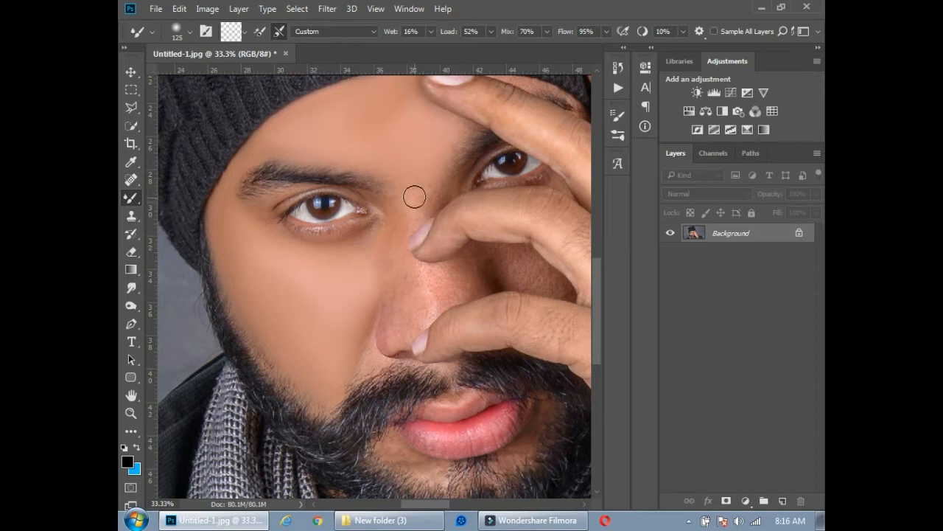
Smooth the skin along the nose bridge and the shaded side of the nose with the size 125 Mixer Brush
{"action": "mouse_move", "coordinate": [416, 213]}
{"action": "left_mouse_down"}
{"action": "mouse_move", "coordinate": [411, 184]}
{"action": "mouse_move", "coordinate": [432, 199]}
{"action": "mouse_move", "coordinate": [411, 204]}
{"action": "mouse_move", "coordinate": [429, 301]}
{"action": "mouse_move", "coordinate": [441, 305]}
{"action": "mouse_move", "coordinate": [428, 274]}
{"action": "mouse_move", "coordinate": [431, 309]}
{"action": "left_mouse_up"}
{"action": "mouse_move", "coordinate": [425, 271]}
{"action": "left_mouse_down"}
{"action": "mouse_move", "coordinate": [432, 316]}
{"action": "mouse_move", "coordinate": [432, 273]}
{"action": "mouse_move", "coordinate": [448, 279]}
{"action": "mouse_move", "coordinate": [421, 294]}
{"action": "mouse_move", "coordinate": [421, 308]}
{"action": "mouse_move", "coordinate": [401, 239]}
{"action": "mouse_move", "coordinate": [406, 318]}
{"action": "mouse_move", "coordinate": [400, 229]}
{"action": "mouse_move", "coordinate": [400, 297]}
{"action": "mouse_move", "coordinate": [388, 329]}
{"action": "mouse_move", "coordinate": [466, 303]}
{"action": "mouse_move", "coordinate": [432, 270]}
{"action": "mouse_move", "coordinate": [447, 300]}
{"action": "left_mouse_up"}
{"action": "left_click_drag", "start_coordinate": [458, 265], "coordinate": [479, 284]}
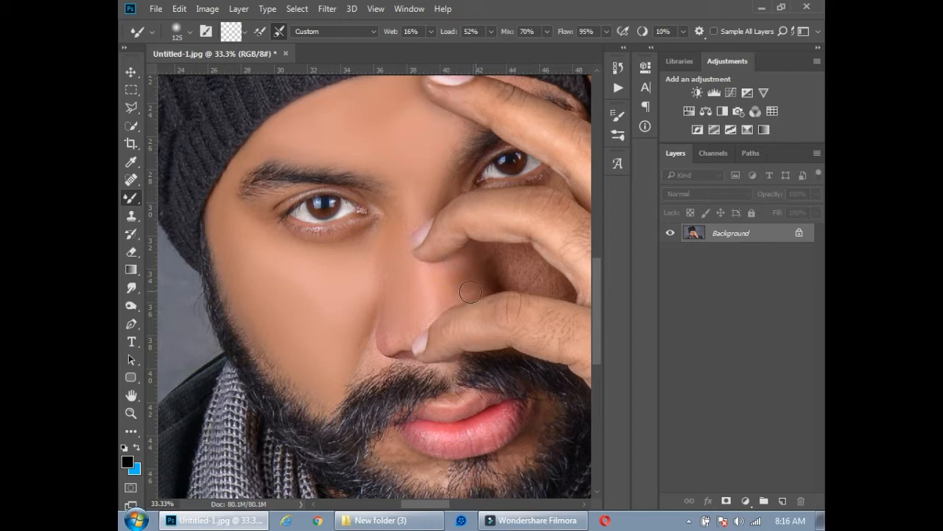
{"action": "mouse_move", "coordinate": [475, 265]}
{"action": "left_mouse_down"}
{"action": "mouse_move", "coordinate": [482, 288]}
{"action": "mouse_move", "coordinate": [491, 274]}
{"action": "mouse_move", "coordinate": [481, 251]}
{"action": "mouse_move", "coordinate": [503, 284]}
{"action": "mouse_move", "coordinate": [497, 276]}
{"action": "mouse_move", "coordinate": [519, 261]}
{"action": "left_mouse_up"}
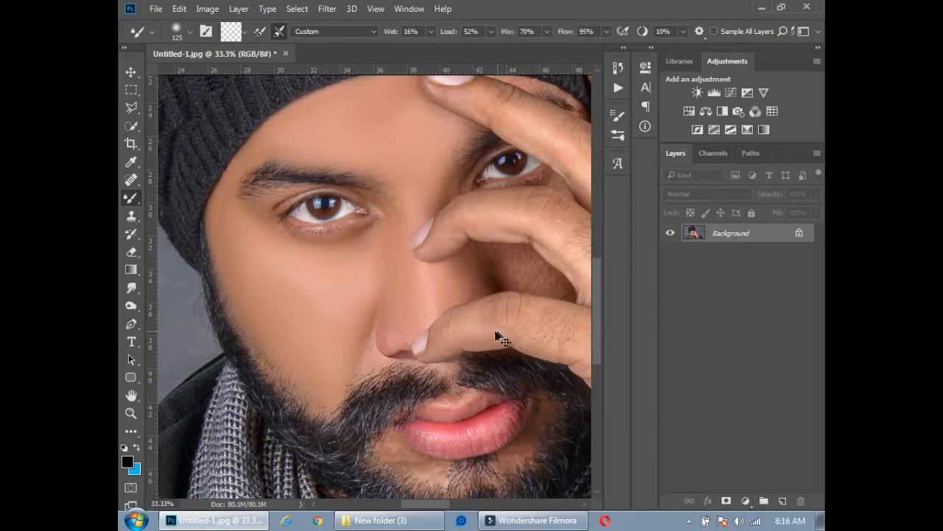
{"action": "mouse_move", "coordinate": [445, 271]}
{"action": "left_mouse_down"}
{"action": "mouse_move", "coordinate": [459, 270]}
{"action": "mouse_move", "coordinate": [459, 297]}
{"action": "mouse_move", "coordinate": [452, 267]}
{"action": "mouse_move", "coordinate": [471, 270]}
{"action": "mouse_move", "coordinate": [443, 280]}
{"action": "mouse_move", "coordinate": [473, 284]}
{"action": "mouse_move", "coordinate": [448, 274]}
{"action": "mouse_move", "coordinate": [465, 269]}
{"action": "mouse_move", "coordinate": [478, 291]}
{"action": "mouse_move", "coordinate": [446, 298]}
{"action": "left_mouse_up"}
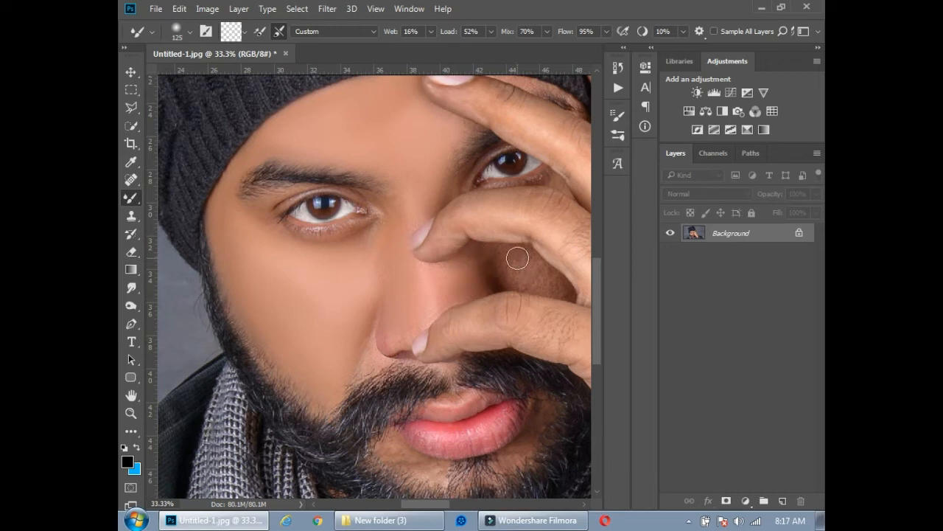
Blend the shaded cheek skin visible between the fingers and touch up the adjacent finger
{"action": "mouse_move", "coordinate": [519, 256]}
{"action": "left_mouse_down"}
{"action": "mouse_move", "coordinate": [484, 251]}
{"action": "mouse_move", "coordinate": [536, 263]}
{"action": "mouse_move", "coordinate": [514, 263]}
{"action": "mouse_move", "coordinate": [565, 293]}
{"action": "mouse_move", "coordinate": [515, 256]}
{"action": "mouse_move", "coordinate": [484, 252]}
{"action": "mouse_move", "coordinate": [529, 280]}
{"action": "mouse_move", "coordinate": [497, 276]}
{"action": "mouse_move", "coordinate": [485, 258]}
{"action": "mouse_move", "coordinate": [497, 281]}
{"action": "mouse_move", "coordinate": [533, 286]}
{"action": "mouse_move", "coordinate": [479, 249]}
{"action": "left_mouse_up"}
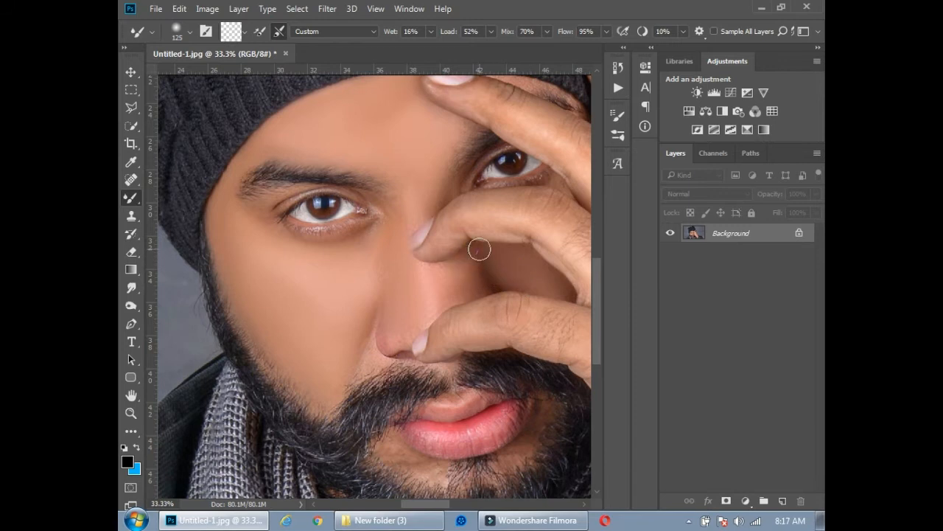
{"action": "mouse_move", "coordinate": [467, 216]}
{"action": "left_mouse_down"}
{"action": "mouse_move", "coordinate": [520, 211]}
{"action": "mouse_move", "coordinate": [472, 213]}
{"action": "mouse_move", "coordinate": [506, 220]}
{"action": "mouse_move", "coordinate": [470, 219]}
{"action": "mouse_move", "coordinate": [488, 204]}
{"action": "mouse_move", "coordinate": [519, 200]}
{"action": "mouse_move", "coordinate": [477, 200]}
{"action": "mouse_move", "coordinate": [476, 232]}
{"action": "left_mouse_up"}
{"action": "mouse_move", "coordinate": [536, 235]}
{"action": "left_mouse_down"}
{"action": "mouse_move", "coordinate": [576, 260]}
{"action": "mouse_move", "coordinate": [544, 241]}
{"action": "left_mouse_up"}
Smooth the nostril, nose tip and cheek crease above the moustache with the Mixer Brush reduced to size 80
{"action": "scroll", "coordinate": [535, 241], "scroll_direction": "down", "scroll_amount": 4}
{"action": "scroll", "coordinate": [532, 242], "scroll_direction": "up", "scroll_amount": 5}
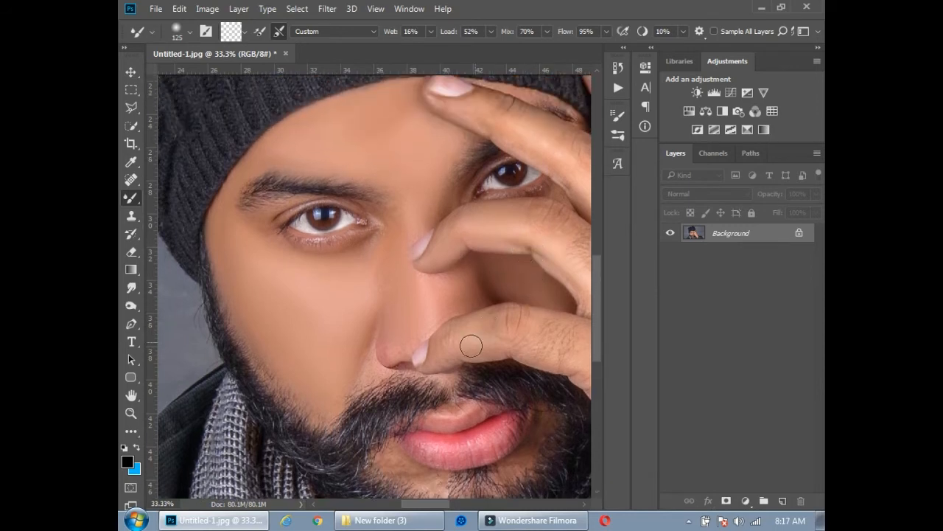
{"action": "left_click_drag", "start_coordinate": [425, 329], "coordinate": [413, 226]}
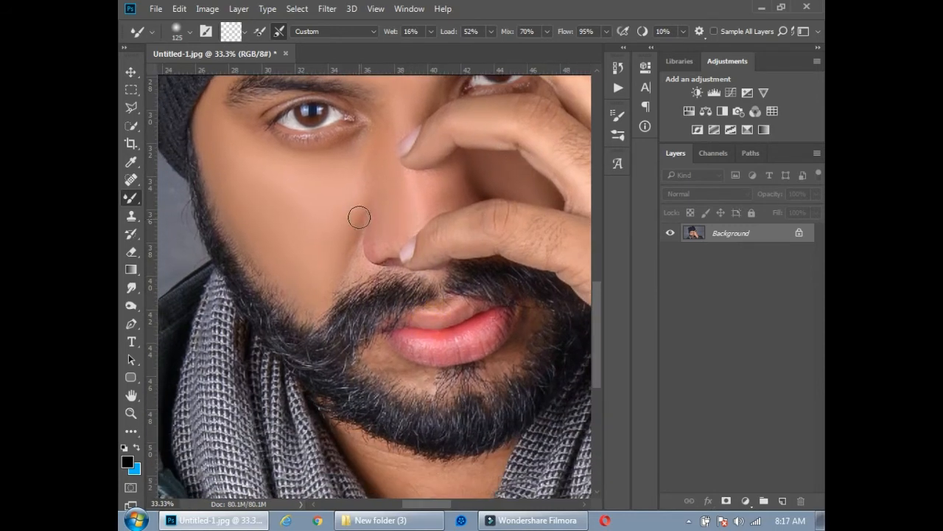
{"action": "left_click_drag", "start_coordinate": [359, 198], "coordinate": [331, 278]}
{"action": "key", "text": "["}
{"action": "left_click_drag", "start_coordinate": [351, 281], "coordinate": [363, 274]}
{"action": "mouse_move", "coordinate": [375, 228]}
{"action": "left_mouse_down"}
{"action": "mouse_move", "coordinate": [377, 258]}
{"action": "mouse_move", "coordinate": [425, 230]}
{"action": "left_mouse_up"}
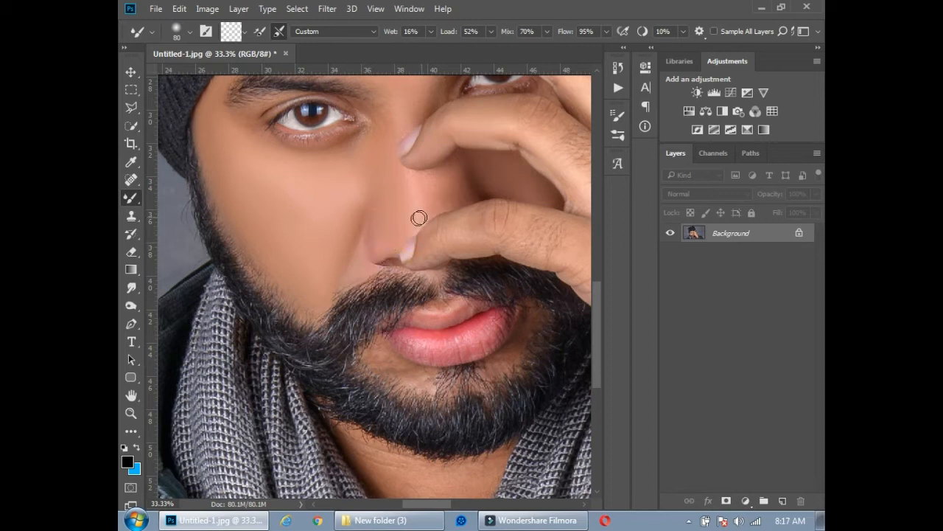
{"action": "left_click_drag", "start_coordinate": [430, 181], "coordinate": [433, 198]}
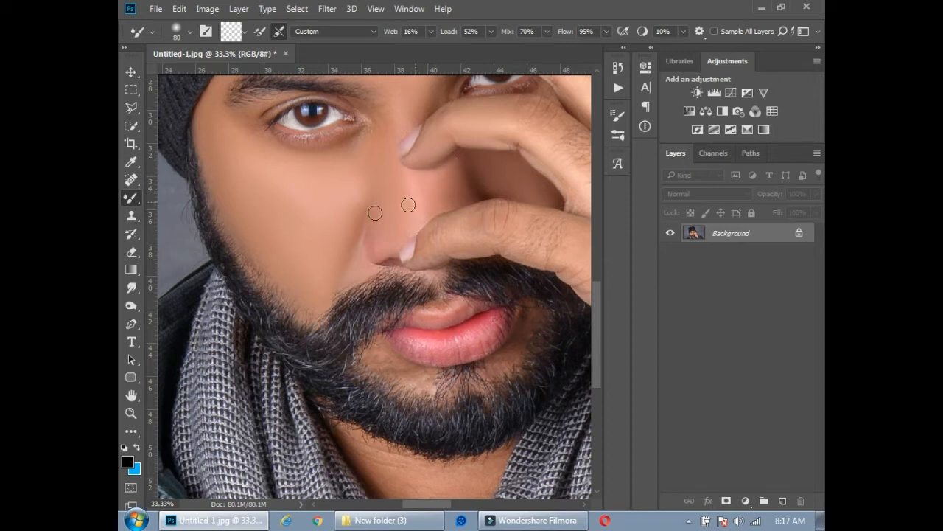
Smooth the bare skin below and beside the mouth and the lips with the size 80 Mixer Brush
{"action": "scroll", "coordinate": [291, 229], "scroll_direction": "down", "scroll_amount": 3}
{"action": "scroll", "coordinate": [375, 263], "scroll_direction": "down", "scroll_amount": 3}
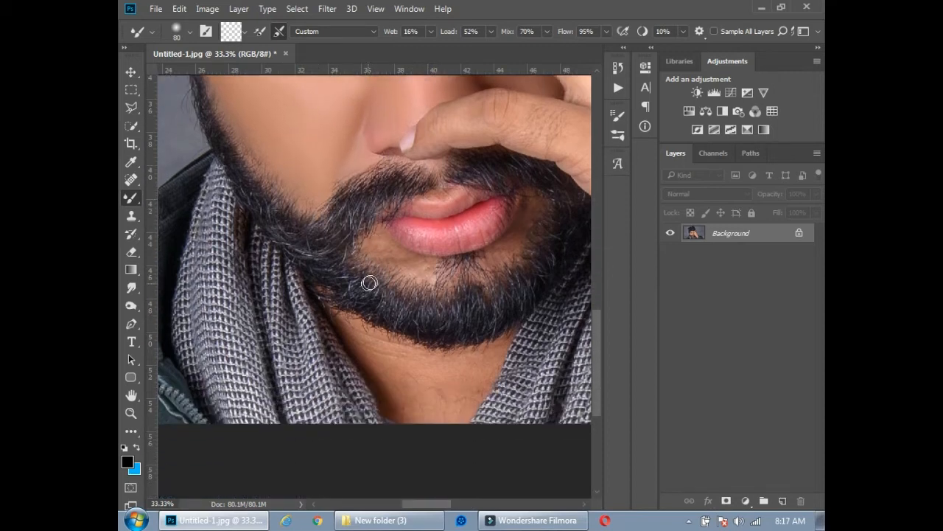
{"action": "left_click_drag", "start_coordinate": [381, 239], "coordinate": [381, 230]}
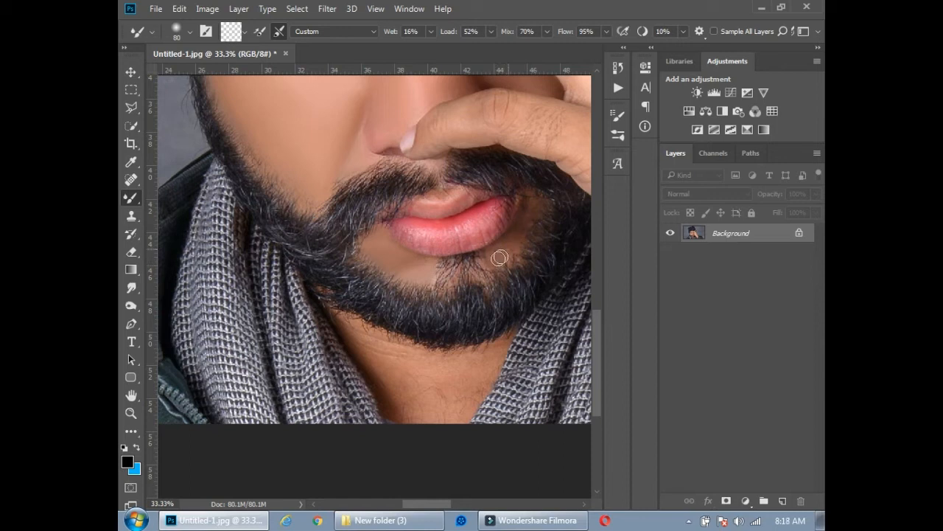
{"action": "left_click_drag", "start_coordinate": [495, 250], "coordinate": [518, 244]}
{"action": "mouse_move", "coordinate": [508, 252]}
{"action": "left_mouse_down"}
{"action": "mouse_move", "coordinate": [516, 246]}
{"action": "mouse_move", "coordinate": [509, 253]}
{"action": "left_mouse_up"}
{"action": "mouse_move", "coordinate": [398, 228]}
{"action": "left_mouse_down"}
{"action": "mouse_move", "coordinate": [488, 220]}
{"action": "mouse_move", "coordinate": [506, 205]}
{"action": "mouse_move", "coordinate": [437, 238]}
{"action": "mouse_move", "coordinate": [415, 207]}
{"action": "mouse_move", "coordinate": [472, 202]}
{"action": "mouse_move", "coordinate": [445, 204]}
{"action": "mouse_move", "coordinate": [440, 195]}
{"action": "left_mouse_up"}
Smooth the neck skin between the beard and the scarf with the Mixer Brush enlarged to size 150
{"action": "scroll", "coordinate": [440, 203], "scroll_direction": "up", "scroll_amount": 3}
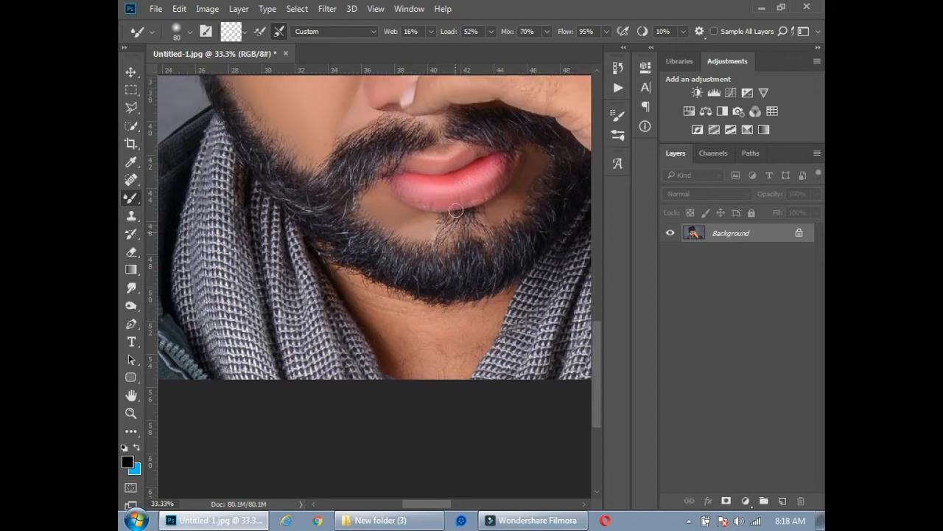
{"action": "scroll", "coordinate": [450, 310], "scroll_direction": "down", "scroll_amount": 4}
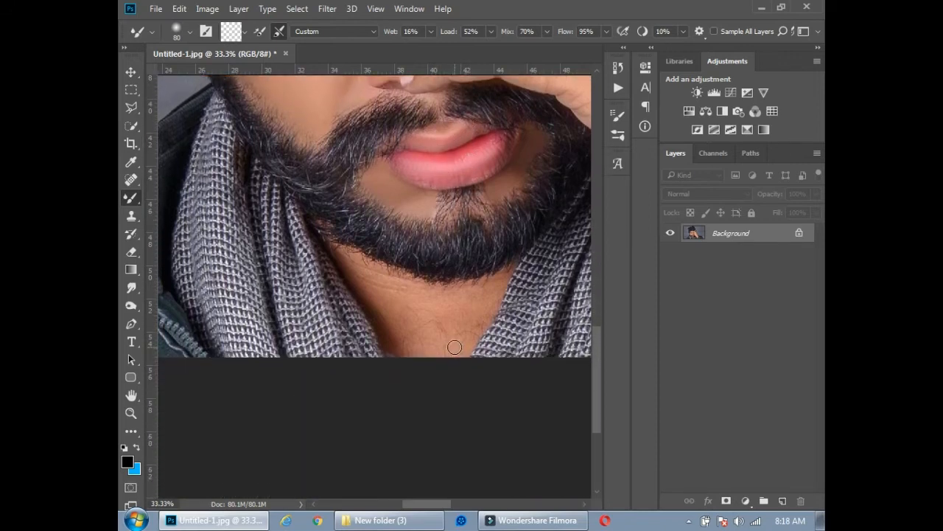
{"action": "key", "text": "bracketright"}
{"action": "key", "text": "bracketright"}
{"action": "key", "text": "bracketright"}
{"action": "mouse_move", "coordinate": [359, 272]}
{"action": "left_mouse_down"}
{"action": "mouse_move", "coordinate": [411, 298]}
{"action": "mouse_move", "coordinate": [409, 348]}
{"action": "mouse_move", "coordinate": [410, 338]}
{"action": "mouse_move", "coordinate": [434, 352]}
{"action": "left_mouse_up"}
{"action": "mouse_move", "coordinate": [480, 304]}
{"action": "left_mouse_down"}
{"action": "mouse_move", "coordinate": [499, 280]}
{"action": "mouse_move", "coordinate": [427, 316]}
{"action": "mouse_move", "coordinate": [409, 305]}
{"action": "left_mouse_up"}
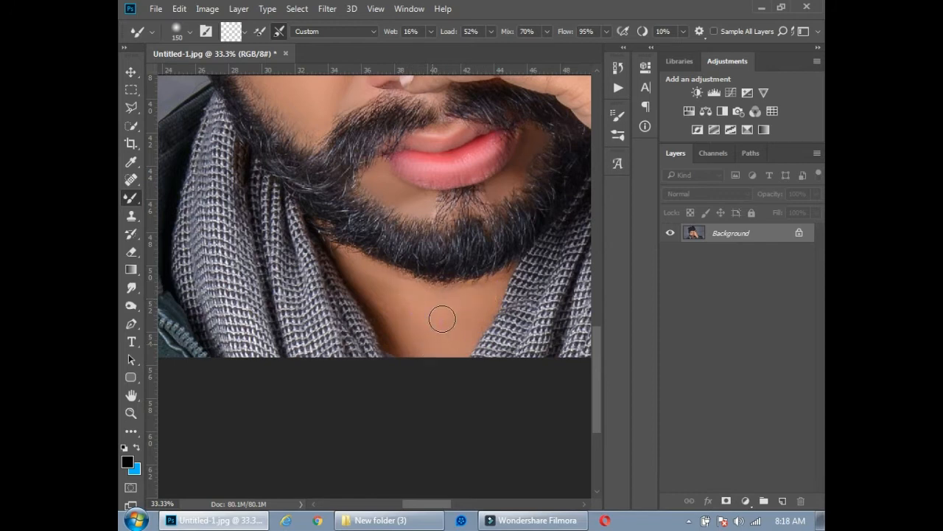
Smooth the skin of the fingers and the back of the hand with the Mixer Brush at sizes 100 to 150
{"action": "scroll", "coordinate": [444, 344], "scroll_direction": "up", "scroll_amount": 3}
{"action": "scroll", "coordinate": [438, 334], "scroll_direction": "up", "scroll_amount": 5}
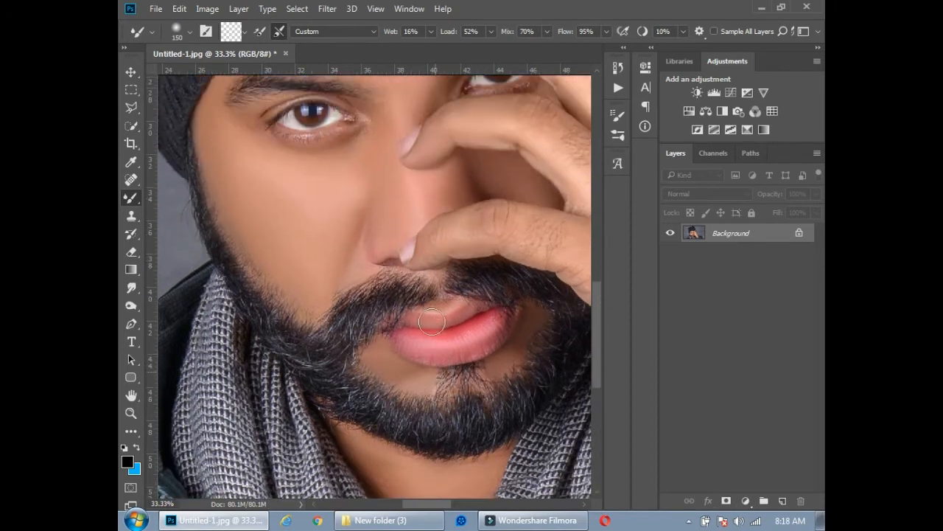
{"action": "scroll", "coordinate": [465, 328], "scroll_direction": "right", "scroll_amount": 5}
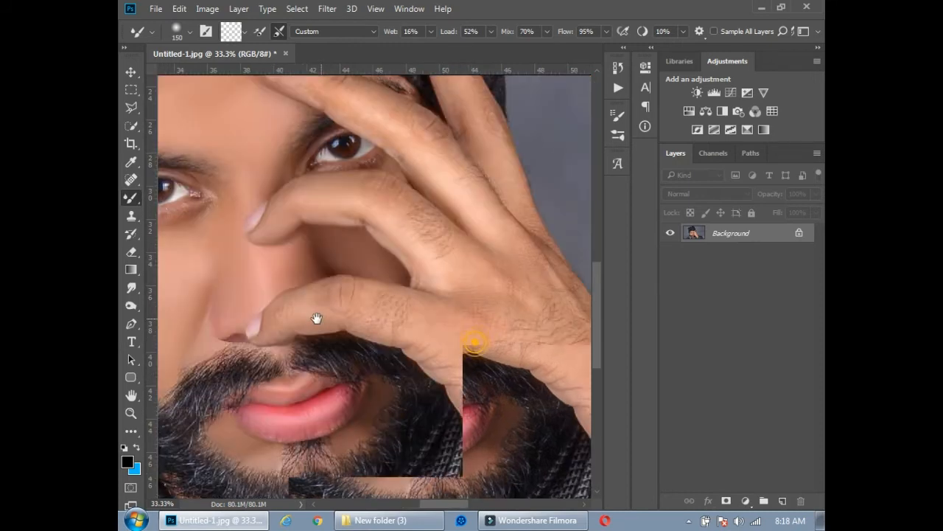
{"action": "key", "text": "bracketleft"}
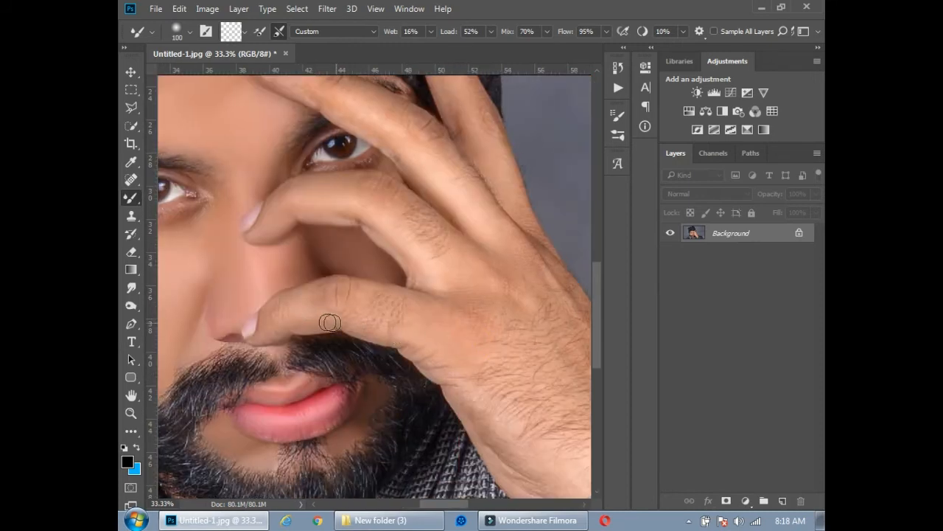
{"action": "left_click_drag", "start_coordinate": [307, 314], "coordinate": [303, 312]}
{"action": "mouse_move", "coordinate": [432, 323]}
{"action": "left_mouse_down"}
{"action": "mouse_move", "coordinate": [455, 362]}
{"action": "mouse_move", "coordinate": [450, 328]}
{"action": "mouse_move", "coordinate": [477, 321]}
{"action": "left_mouse_up"}
{"action": "mouse_move", "coordinate": [457, 258]}
{"action": "left_mouse_down"}
{"action": "mouse_move", "coordinate": [498, 279]}
{"action": "mouse_move", "coordinate": [472, 259]}
{"action": "left_mouse_up"}
{"action": "mouse_move", "coordinate": [430, 166]}
{"action": "left_mouse_down"}
{"action": "mouse_move", "coordinate": [464, 205]}
{"action": "mouse_move", "coordinate": [420, 172]}
{"action": "mouse_move", "coordinate": [488, 214]}
{"action": "mouse_move", "coordinate": [483, 167]}
{"action": "mouse_move", "coordinate": [501, 157]}
{"action": "mouse_move", "coordinate": [490, 151]}
{"action": "mouse_move", "coordinate": [502, 190]}
{"action": "mouse_move", "coordinate": [490, 139]}
{"action": "mouse_move", "coordinate": [508, 194]}
{"action": "left_mouse_up"}
{"action": "scroll", "coordinate": [507, 194], "scroll_direction": "up", "scroll_amount": 3}
{"action": "mouse_move", "coordinate": [452, 159]}
{"action": "left_mouse_down"}
{"action": "mouse_move", "coordinate": [438, 114]}
{"action": "mouse_move", "coordinate": [459, 163]}
{"action": "mouse_move", "coordinate": [434, 94]}
{"action": "left_mouse_up"}
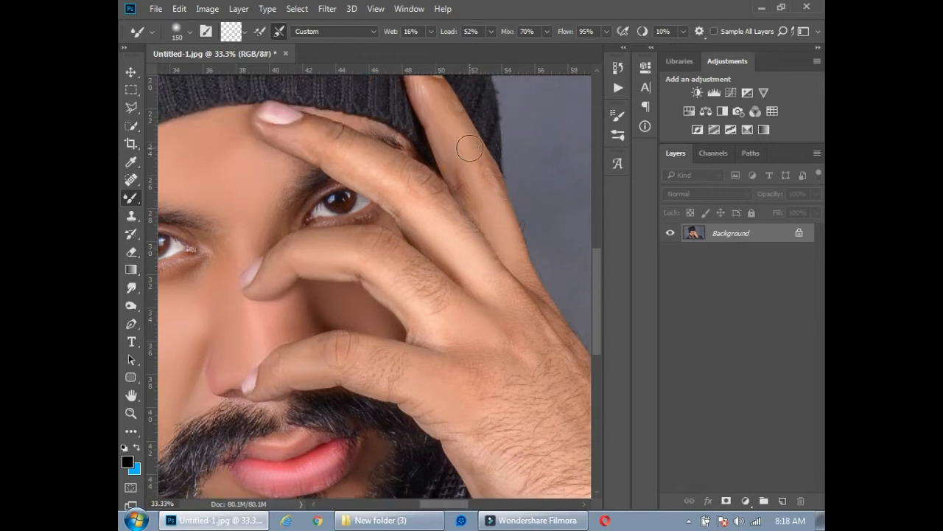
Review the whole portrait, then blend the visible cheek with the Mixer Brush enlarged to size 400
{"action": "key", "text": "ctrl+minus"}
{"action": "scroll", "coordinate": [450, 213], "scroll_direction": "down", "scroll_amount": 3}
{"action": "scroll", "coordinate": [439, 263], "scroll_direction": "down", "scroll_amount": 3}
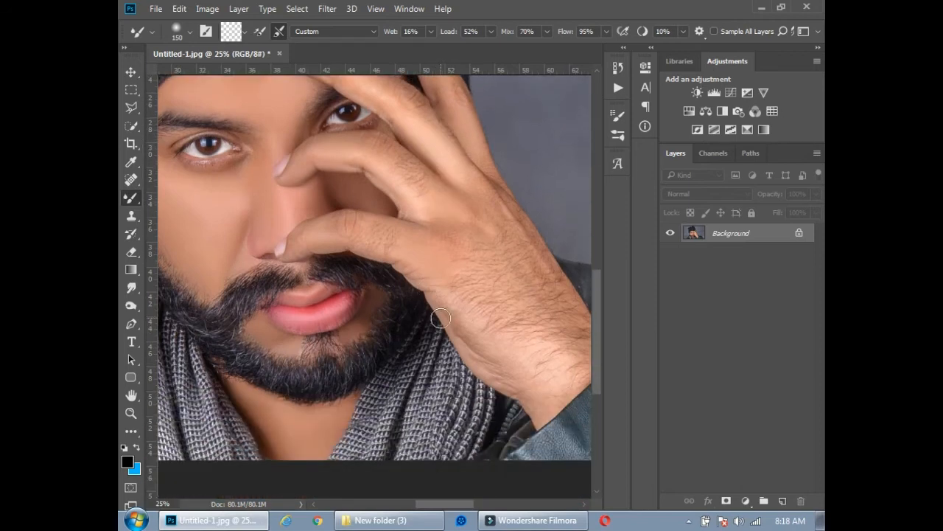
{"action": "key", "text": "ctrl+minus"}
{"action": "key", "text": "ctrl+minus"}
{"action": "key", "text": "ctrl+minus"}
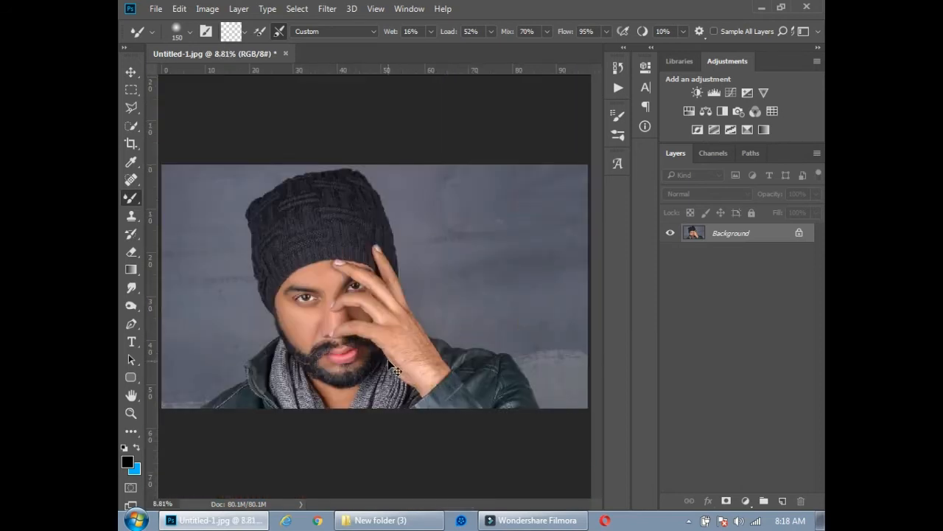
{"action": "key", "text": "ctrl+plus"}
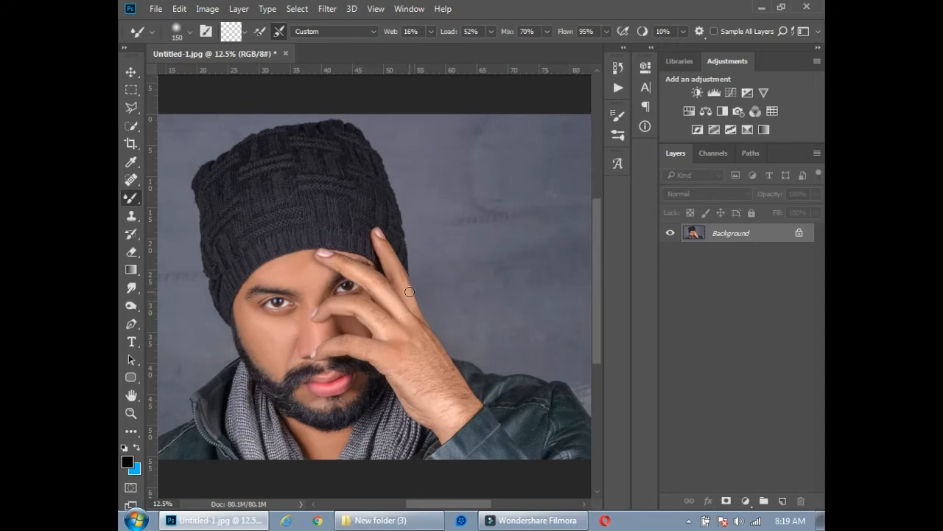
{"action": "key", "text": "bracketright"}
{"action": "key", "text": "bracketright"}
{"action": "mouse_move", "coordinate": [253, 327]}
{"action": "left_mouse_down"}
{"action": "mouse_move", "coordinate": [247, 332]}
{"action": "mouse_move", "coordinate": [257, 336]}
{"action": "mouse_move", "coordinate": [252, 325]}
{"action": "mouse_move", "coordinate": [277, 340]}
{"action": "left_mouse_up"}
Play the "1 click play" action from the "best look action" set on the retouched portrait
{"action": "left_click", "coordinate": [327, 9]}
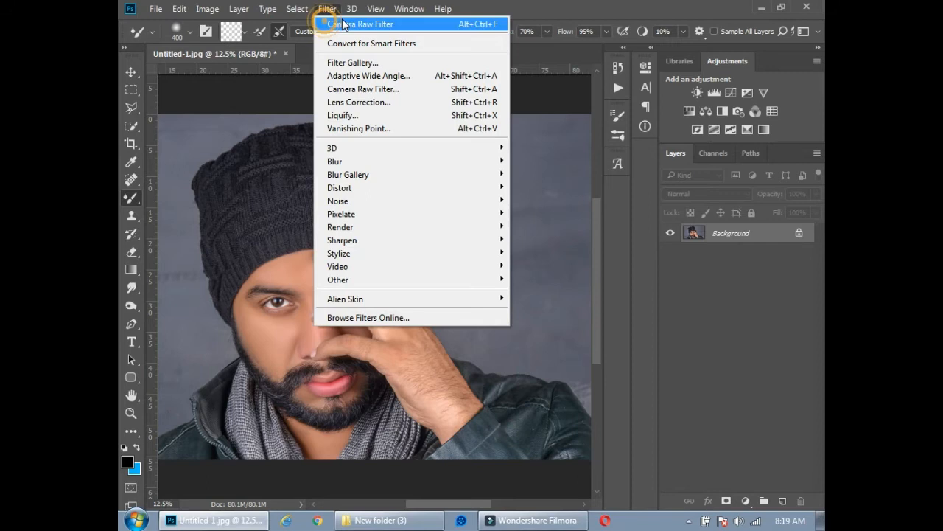
{"action": "left_click", "coordinate": [520, 186]}
{"action": "left_click", "coordinate": [616, 88]}
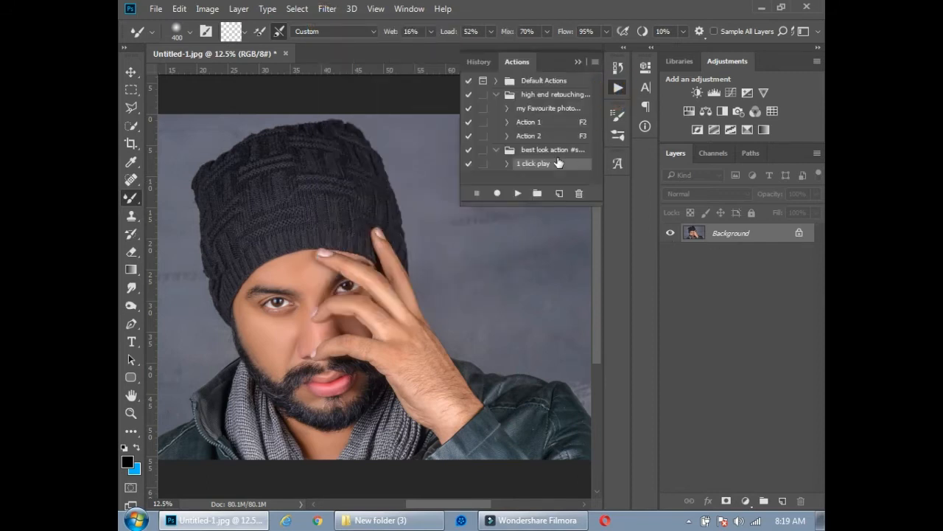
{"action": "left_click", "coordinate": [518, 193]}
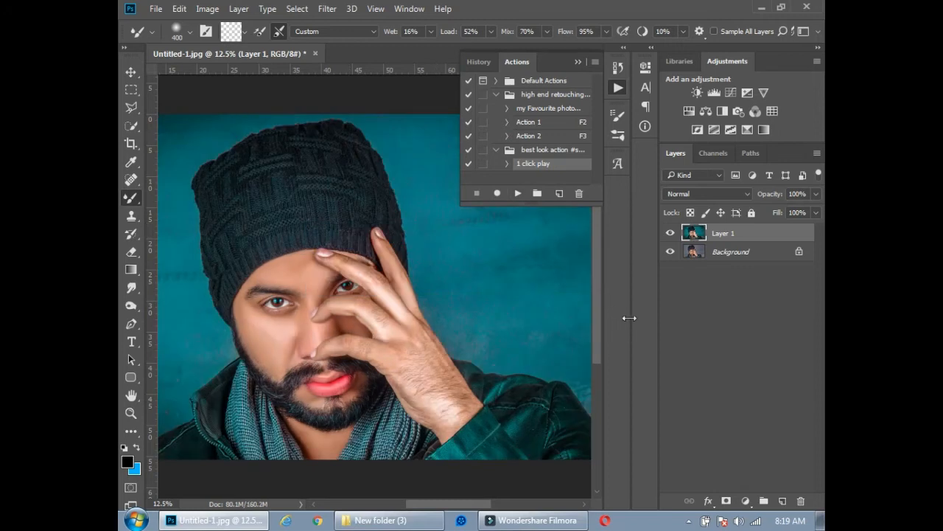
Open the Camera Raw Filter on Layer 1 and enlarge its preview around the face and hand
{"action": "key", "text": "ctrl+minus"}
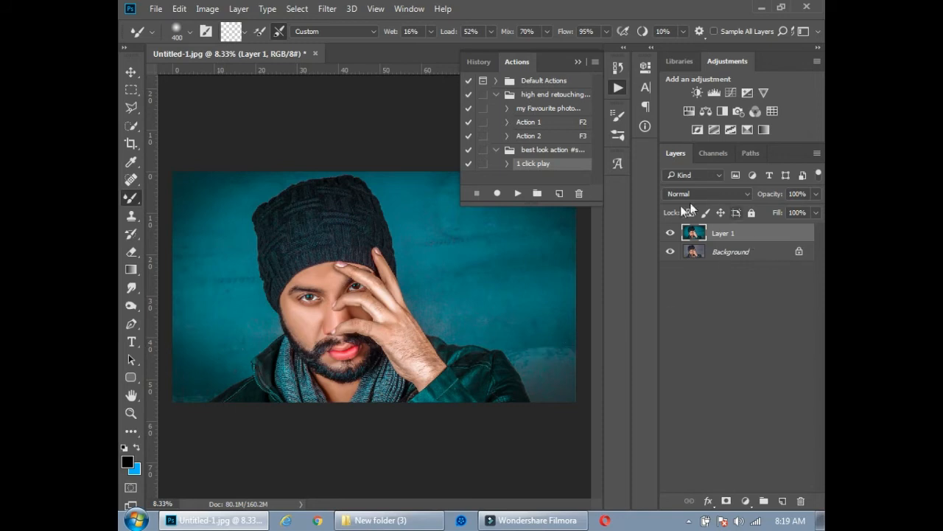
{"action": "key", "text": "alt+bracketleft"}
{"action": "left_click", "coordinate": [693, 234]}
{"action": "left_click", "coordinate": [327, 9]}
{"action": "left_click", "coordinate": [360, 89]}
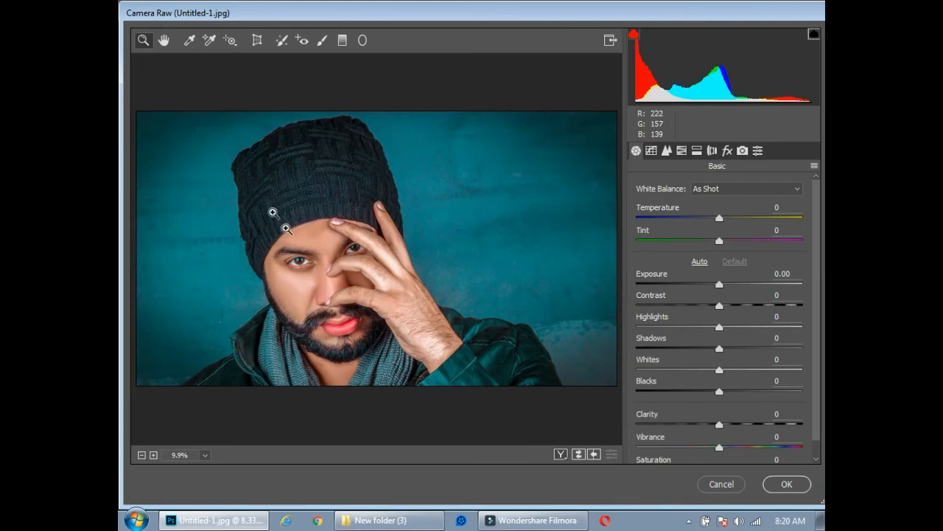
{"action": "left_click_drag", "start_coordinate": [248, 157], "coordinate": [435, 346]}
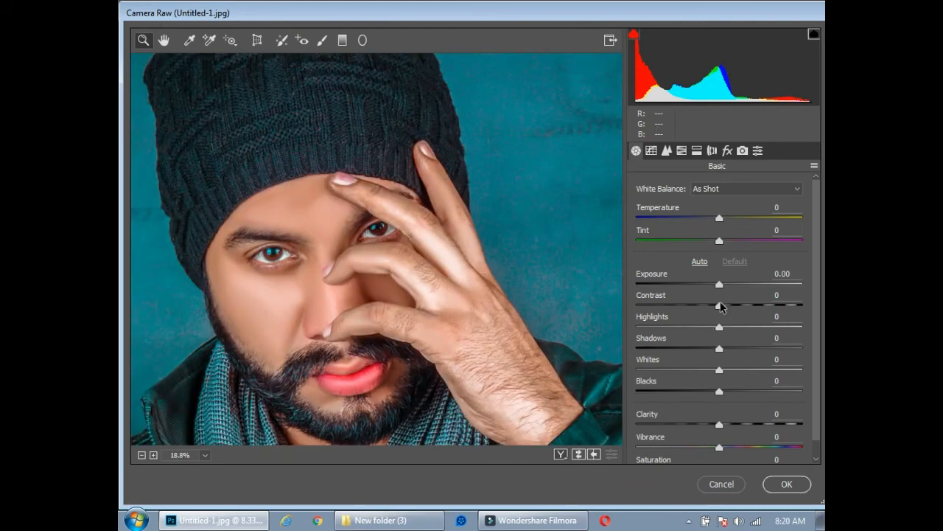
Lower the Camera Raw exposure slightly below -0.30 and set Highlights to -100
{"action": "left_click_drag", "start_coordinate": [719, 284], "coordinate": [719, 315]}
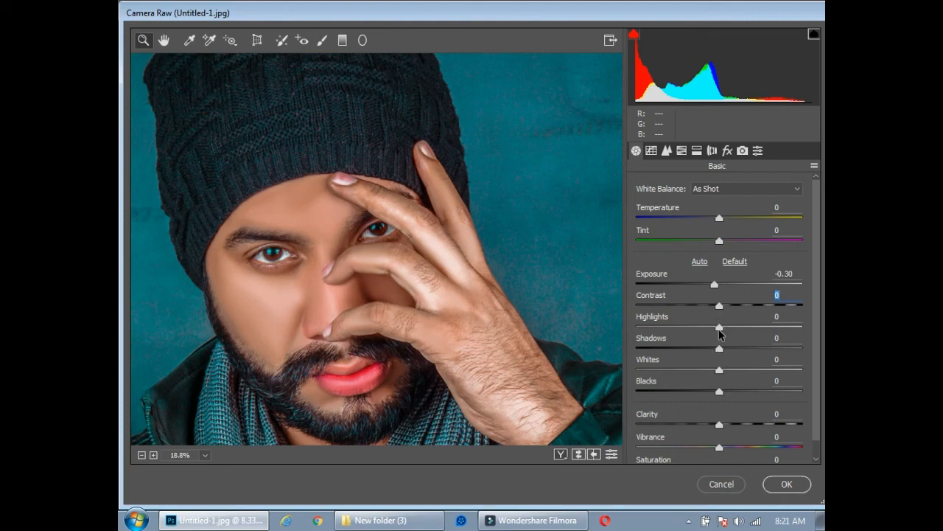
{"action": "left_click_drag", "start_coordinate": [719, 329], "coordinate": [635, 328]}
{"action": "left_click", "coordinate": [675, 327]}
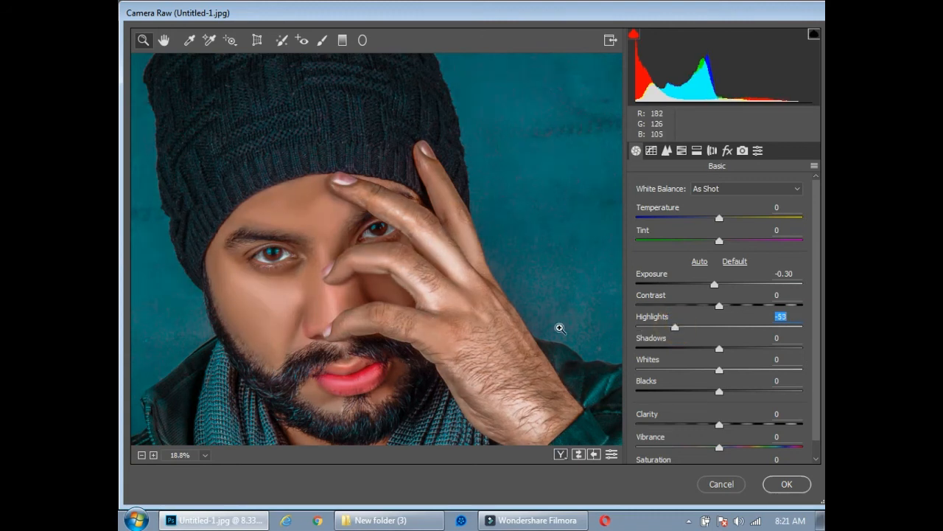
{"action": "left_click_drag", "start_coordinate": [672, 327], "coordinate": [628, 327]}
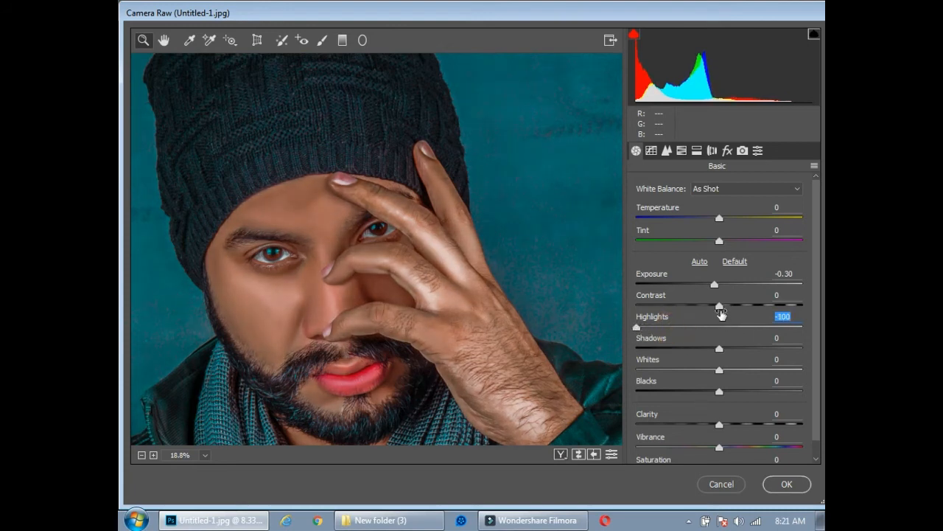
{"action": "left_click_drag", "start_coordinate": [713, 288], "coordinate": [707, 284]}
Set the Oranges saturation to -19 in the HSL / Grayscale adjustments
{"action": "left_click", "coordinate": [669, 152]}
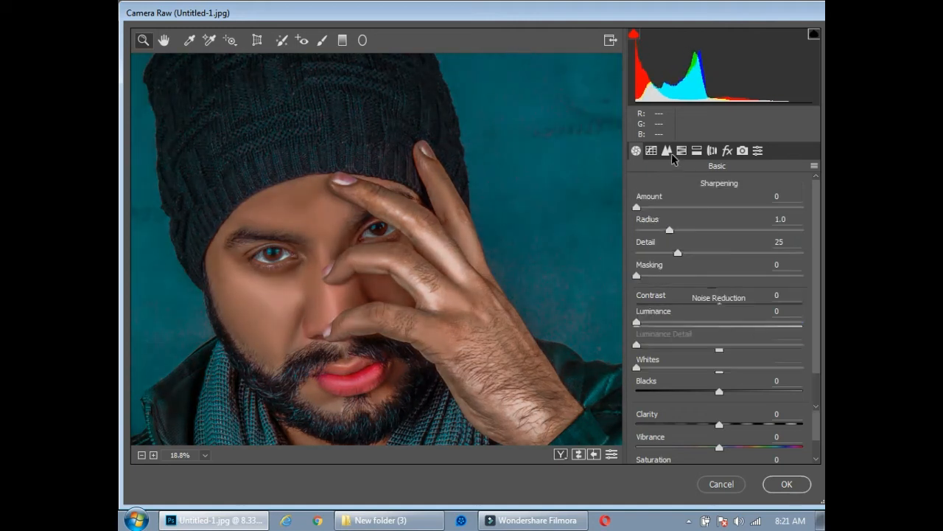
{"action": "left_click", "coordinate": [682, 150]}
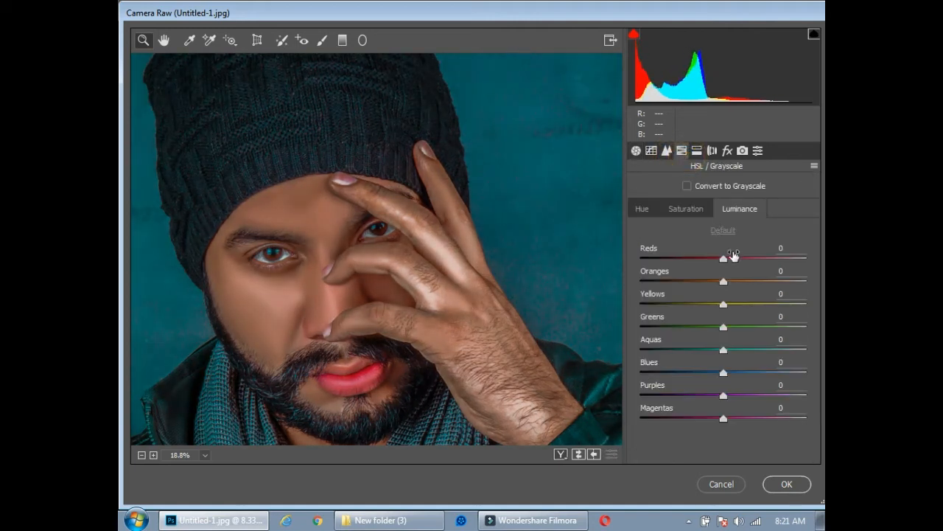
{"action": "left_click", "coordinate": [688, 207]}
{"action": "left_click_drag", "start_coordinate": [723, 283], "coordinate": [708, 280]}
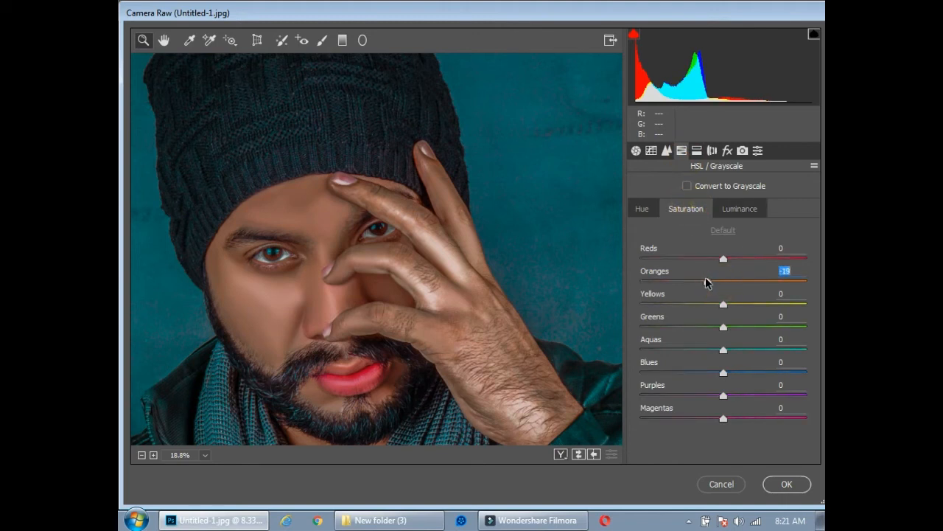
Set the Oranges luminance to +18 in the HSL / Grayscale adjustments
{"action": "left_click", "coordinate": [737, 208]}
{"action": "left_click_drag", "start_coordinate": [736, 280], "coordinate": [737, 282]}
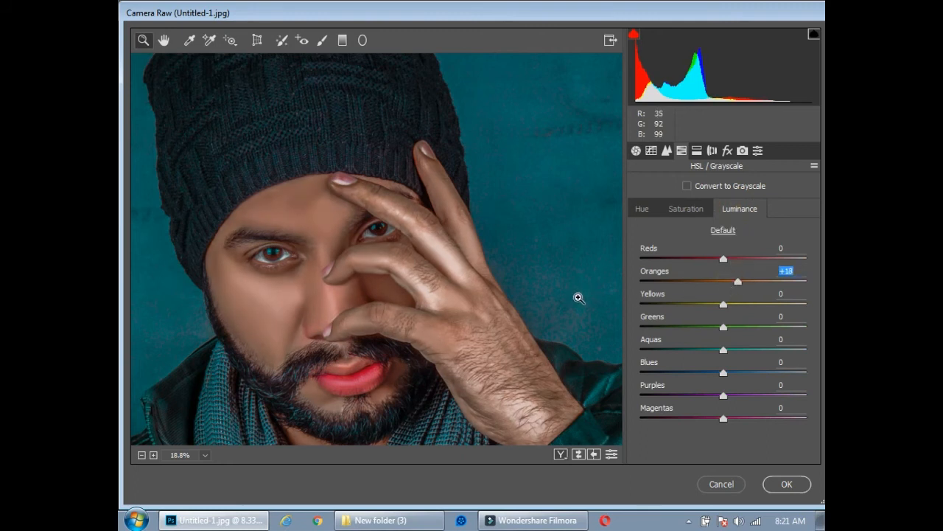
{"action": "scroll", "coordinate": [614, 308], "scroll_direction": "down", "scroll_amount": 1}
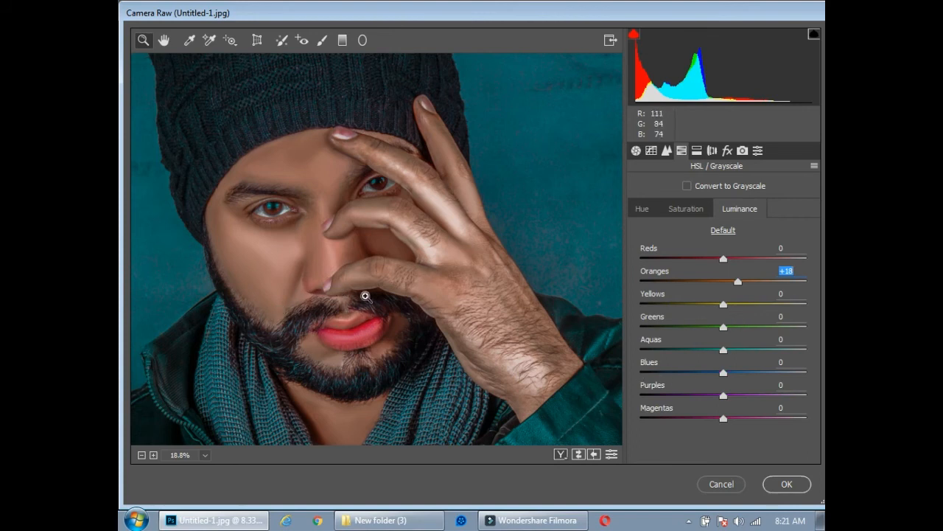
Set the Blues hue to -3 in the HSL / Grayscale adjustments and apply the Camera Raw Filter
{"action": "left_click", "coordinate": [695, 209]}
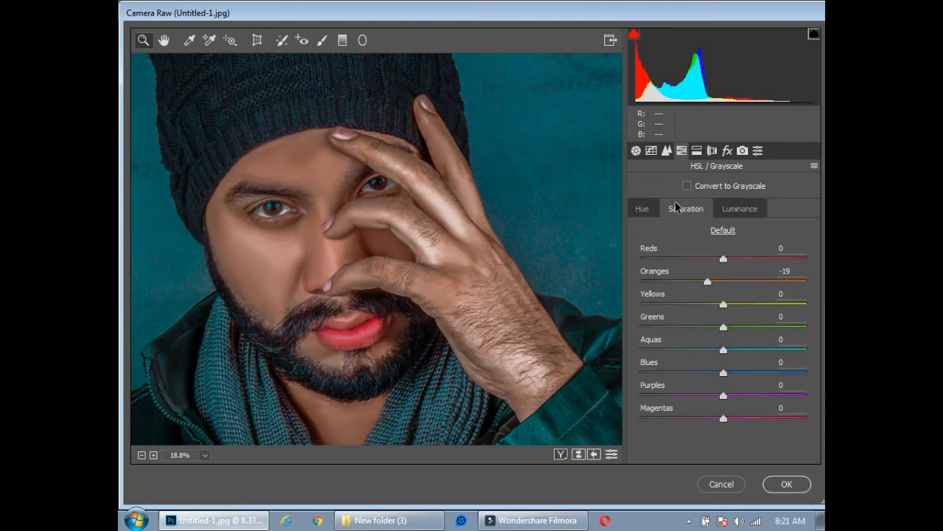
{"action": "left_click_drag", "start_coordinate": [725, 349], "coordinate": [722, 378]}
{"action": "left_click", "coordinate": [643, 211]}
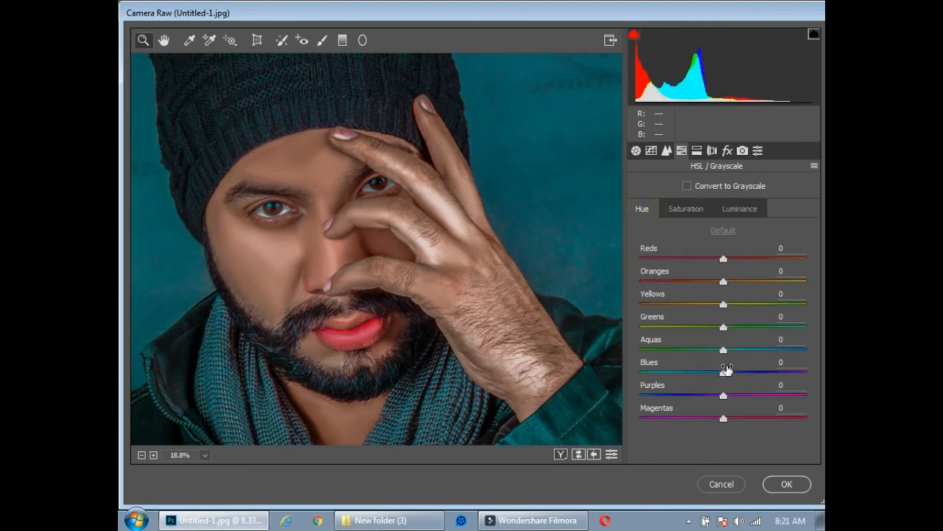
{"action": "left_click_drag", "start_coordinate": [723, 376], "coordinate": [625, 388]}
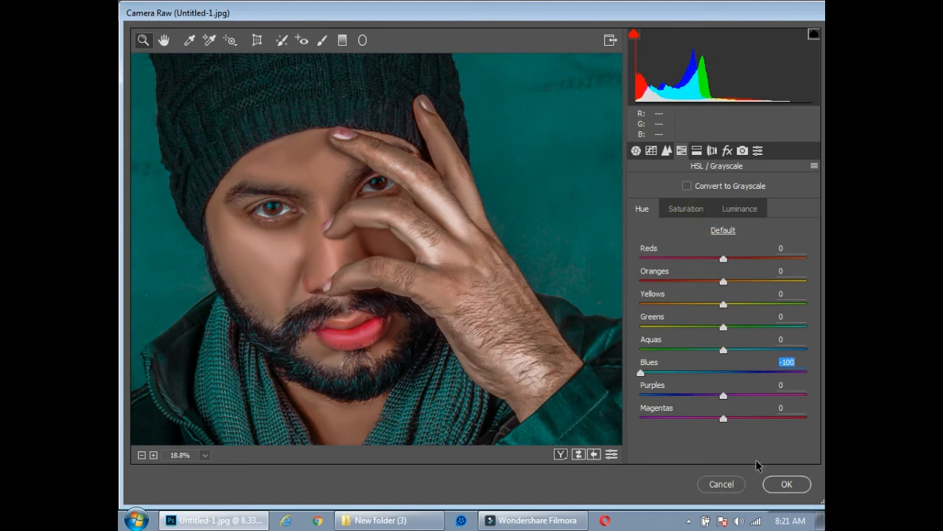
{"action": "left_click", "coordinate": [659, 372]}
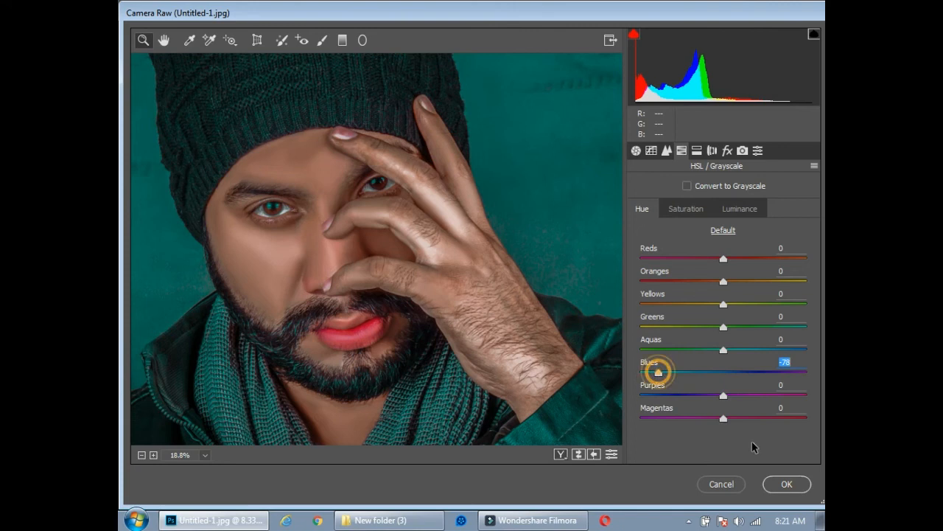
{"action": "left_click", "coordinate": [721, 372]}
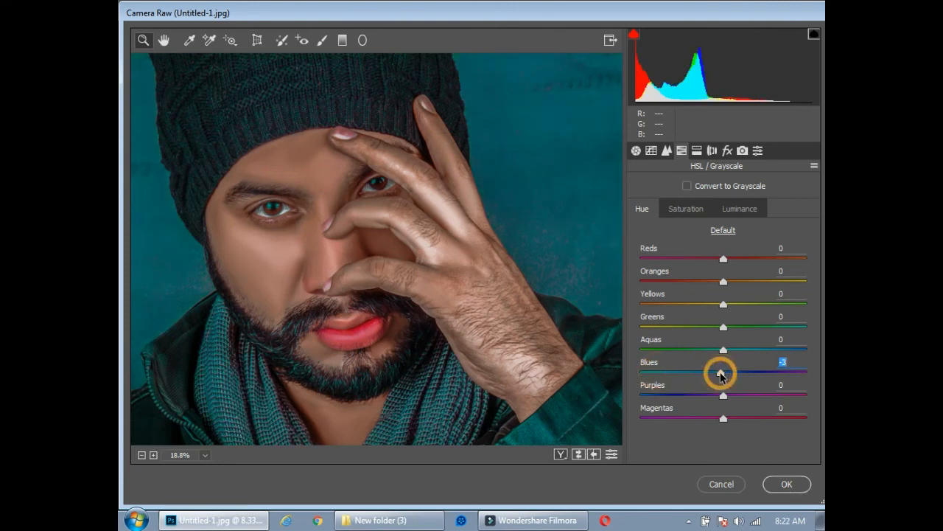
{"action": "left_click", "coordinate": [786, 485]}
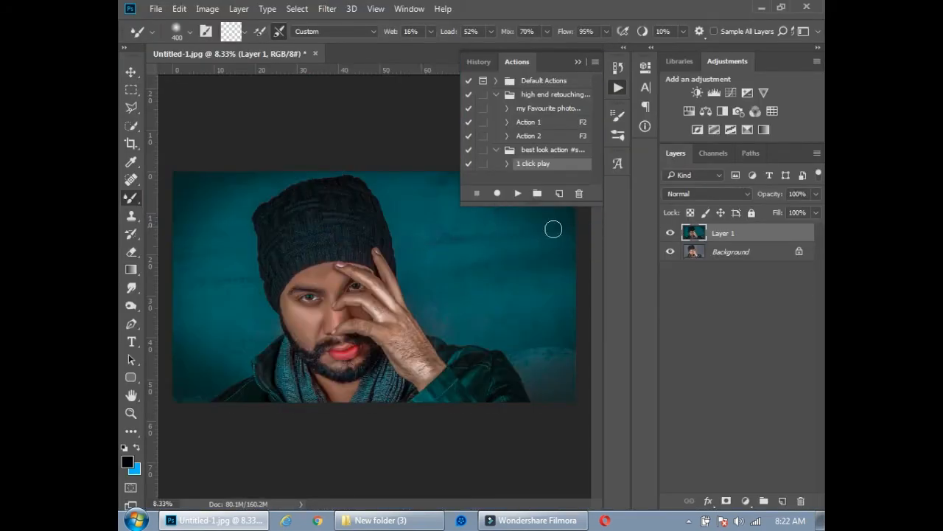
Smooth the forehead skin above the eyebrow with the Mixer Brush, reducing the brush size from 400 to 250
{"action": "key", "text": "ctrl+plus"}
{"action": "key", "text": "ctrl+plus"}
{"action": "key", "text": "ctrl+plus"}
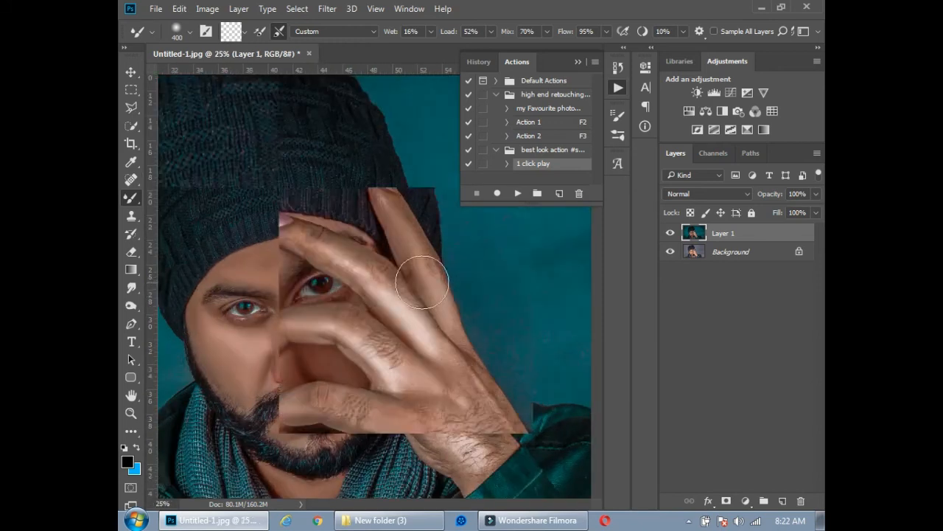
{"action": "left_click_drag", "start_coordinate": [298, 264], "coordinate": [407, 249]}
{"action": "left_click_drag", "start_coordinate": [347, 244], "coordinate": [300, 241]}
{"action": "mouse_move", "coordinate": [325, 242]}
{"action": "left_mouse_down"}
{"action": "mouse_move", "coordinate": [288, 242]}
{"action": "mouse_move", "coordinate": [337, 251]}
{"action": "mouse_move", "coordinate": [337, 232]}
{"action": "mouse_move", "coordinate": [342, 246]}
{"action": "left_mouse_up"}
{"action": "key", "text": "bracketleft"}
{"action": "key", "text": "bracketleft"}
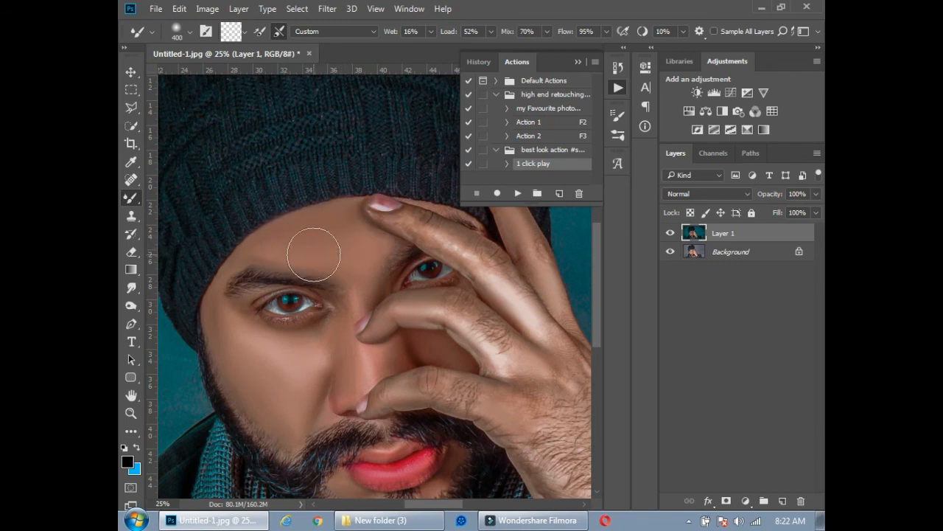
{"action": "key", "text": "bracketleft"}
{"action": "key", "text": "bracketleft"}
{"action": "key", "text": "bracketleft"}
{"action": "left_click_drag", "start_coordinate": [289, 248], "coordinate": [271, 254]}
Smooth the skin of the uncovered cheek between the eye and the beard with the Mixer Brush
{"action": "scroll", "coordinate": [331, 394], "scroll_direction": "down", "scroll_amount": 3}
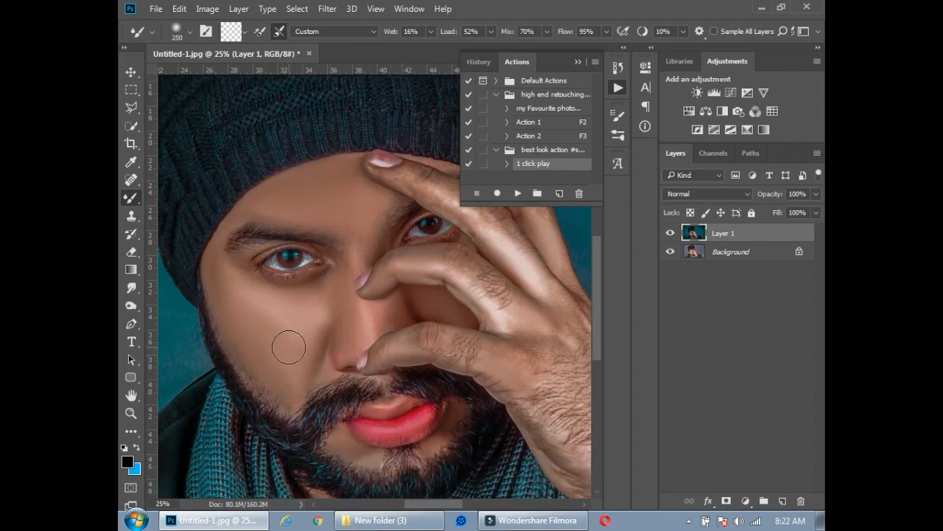
{"action": "key", "text": "bracketright"}
{"action": "key", "text": "bracketright"}
{"action": "key", "text": "bracketright"}
{"action": "mouse_move", "coordinate": [241, 303]}
{"action": "left_mouse_down"}
{"action": "mouse_move", "coordinate": [278, 330]}
{"action": "mouse_move", "coordinate": [252, 311]}
{"action": "mouse_move", "coordinate": [290, 363]}
{"action": "mouse_move", "coordinate": [272, 338]}
{"action": "mouse_move", "coordinate": [286, 359]}
{"action": "mouse_move", "coordinate": [279, 386]}
{"action": "mouse_move", "coordinate": [290, 390]}
{"action": "mouse_move", "coordinate": [264, 363]}
{"action": "mouse_move", "coordinate": [283, 394]}
{"action": "mouse_move", "coordinate": [259, 376]}
{"action": "mouse_move", "coordinate": [249, 348]}
{"action": "mouse_move", "coordinate": [275, 394]}
{"action": "mouse_move", "coordinate": [248, 359]}
{"action": "left_mouse_up"}
{"action": "mouse_move", "coordinate": [234, 327]}
{"action": "left_mouse_down"}
{"action": "mouse_move", "coordinate": [286, 395]}
{"action": "mouse_move", "coordinate": [278, 386]}
{"action": "mouse_move", "coordinate": [282, 394]}
{"action": "mouse_move", "coordinate": [310, 335]}
{"action": "mouse_move", "coordinate": [243, 296]}
{"action": "mouse_move", "coordinate": [315, 329]}
{"action": "mouse_move", "coordinate": [316, 370]}
{"action": "mouse_move", "coordinate": [352, 340]}
{"action": "mouse_move", "coordinate": [341, 282]}
{"action": "mouse_move", "coordinate": [360, 368]}
{"action": "left_mouse_up"}
{"action": "left_click", "coordinate": [689, 520]}
{"action": "right_click", "coordinate": [666, 465]}
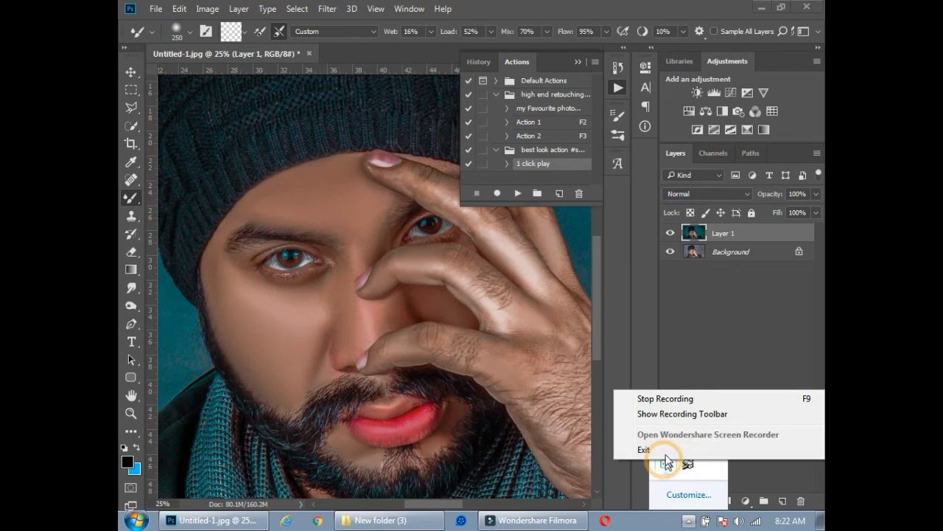
{"action": "left_click", "coordinate": [662, 398]}
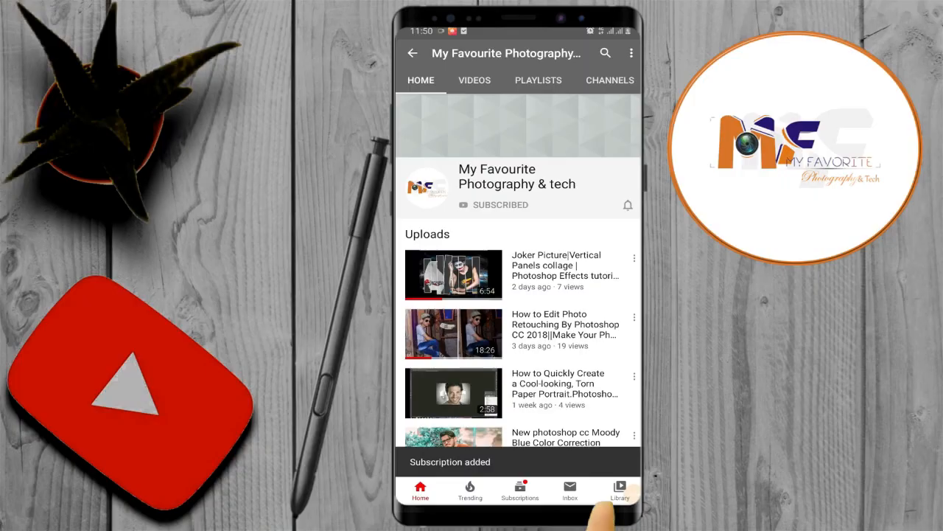
{"action": "left_click", "coordinate": [628, 204]}
{"action": "left_click", "coordinate": [622, 179]}
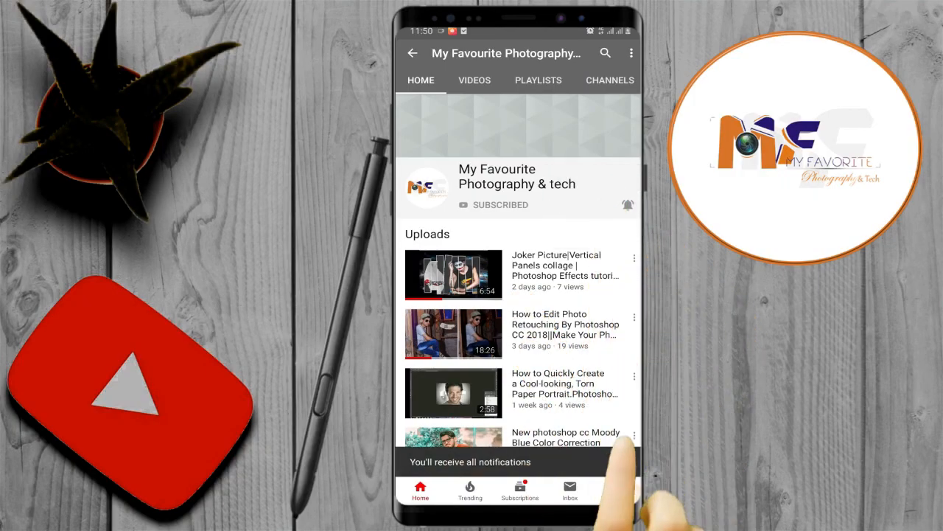